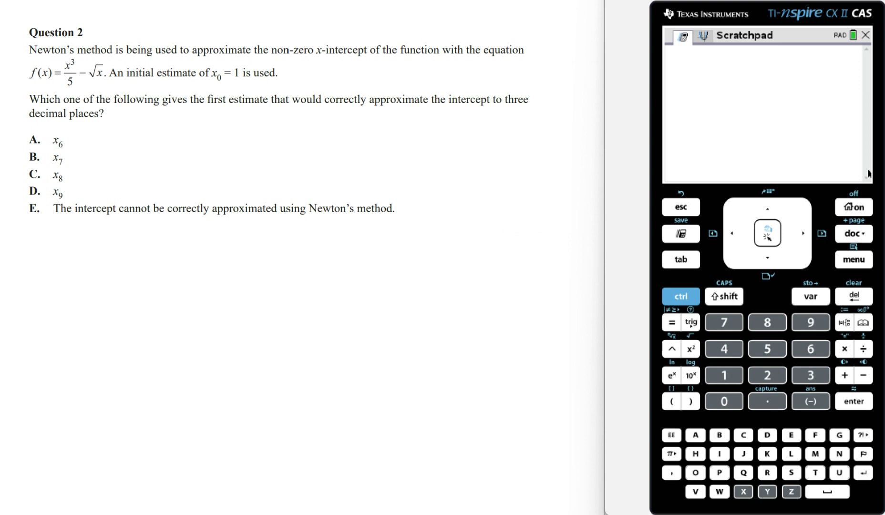
Define f(x):=x³/5−√x in the Scratchpad
{"action": "type", "text": "f(x)"}
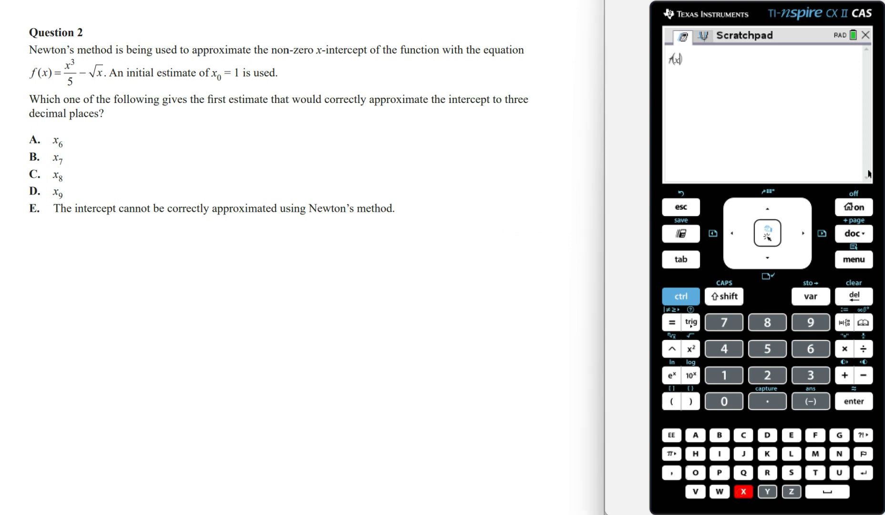
{"action": "type", "text": ":="}
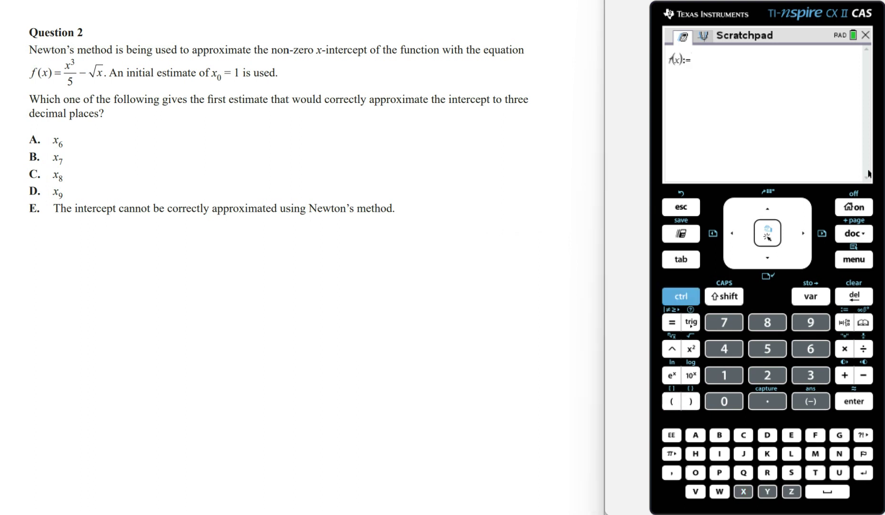
{"action": "type", "text": "x^3/5-√x"}
{"action": "key", "text": "Return"}
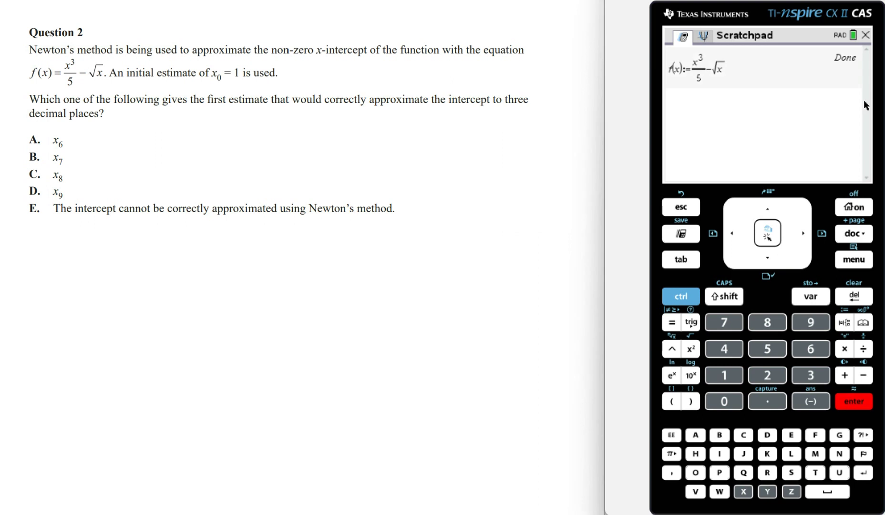
Solve f(x)=0 for x, getting x=0 or 5^(2/5), approximately 1.90365
{"action": "type", "text": "f"}
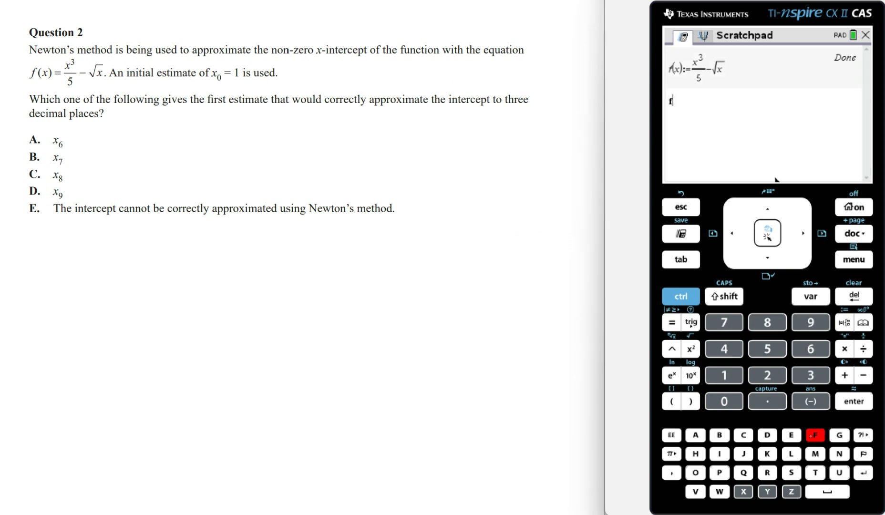
{"action": "type", "text": "(x)=0"}
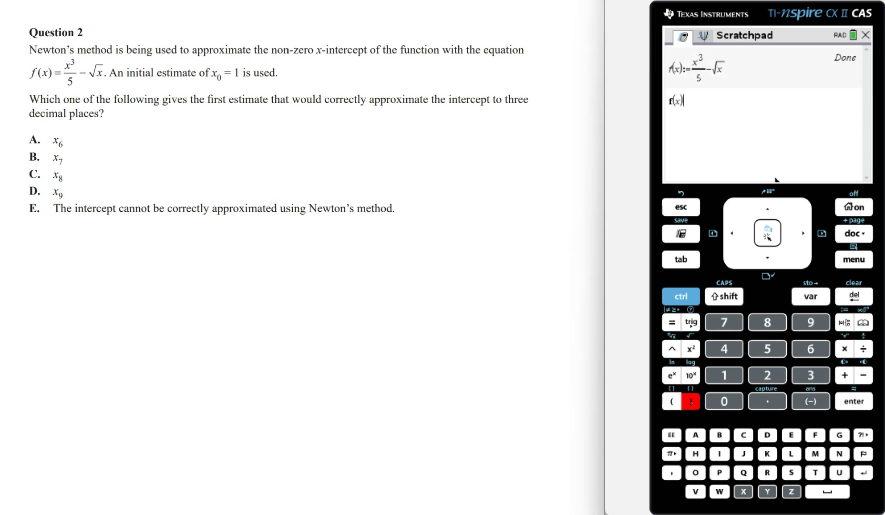
{"action": "type", "text": ",x"}
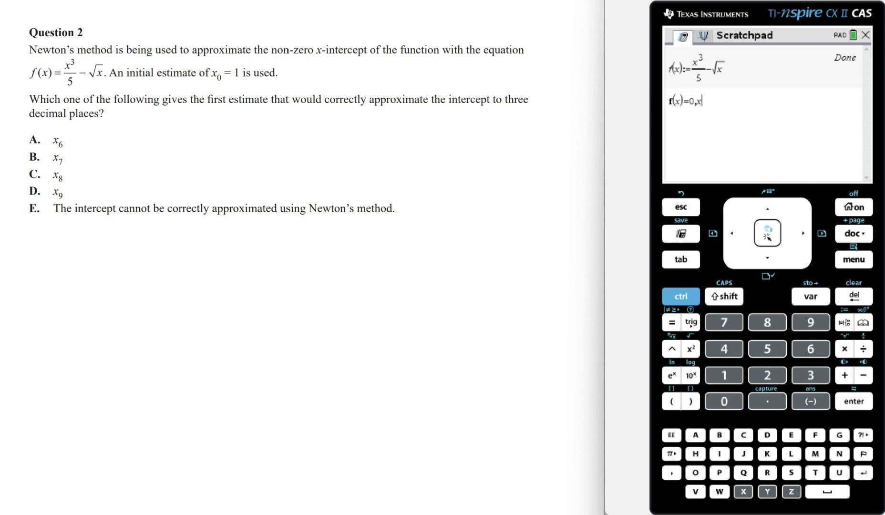
{"action": "key", "text": "ctrl+a"}
{"action": "key", "text": "ctrl+m"}
{"action": "key", "text": "3"}
{"action": "key", "text": "1"}
{"action": "key", "text": "Return"}
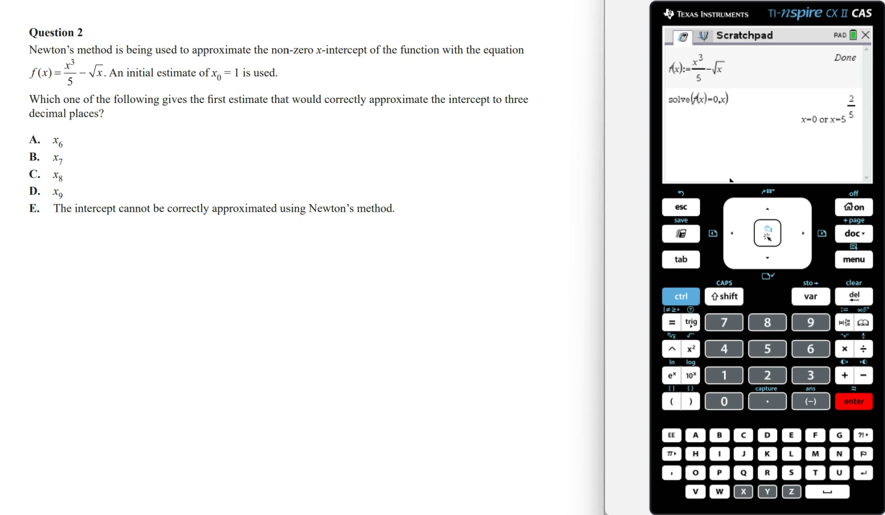
{"action": "left_click", "coordinate": [685, 298]}
{"action": "key", "text": "ctrl+Return"}
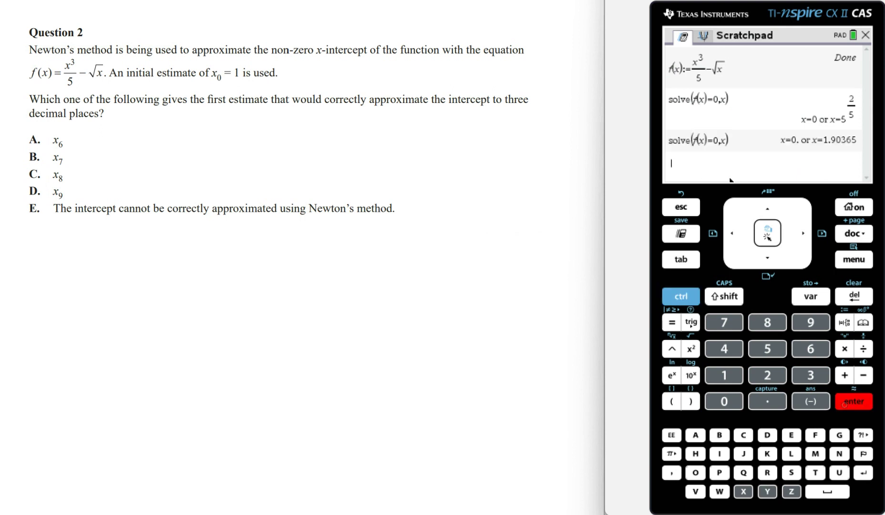
Handwrite the root x = 1.90365 below the question
{"action": "mouse_move", "coordinate": [90, 259]}
{"action": "left_mouse_down"}
{"action": "mouse_move", "coordinate": [77, 267]}
{"action": "mouse_move", "coordinate": [99, 268]}
{"action": "left_mouse_up"}
{"action": "mouse_move", "coordinate": [105, 265]}
{"action": "left_mouse_down"}
{"action": "mouse_move", "coordinate": [128, 247]}
{"action": "mouse_move", "coordinate": [151, 268]}
{"action": "left_mouse_up"}
{"action": "left_click", "coordinate": [139, 260]}
{"action": "mouse_move", "coordinate": [165, 252]}
{"action": "left_mouse_down"}
{"action": "mouse_move", "coordinate": [161, 261]}
{"action": "mouse_move", "coordinate": [167, 253]}
{"action": "mouse_move", "coordinate": [170, 267]}
{"action": "left_mouse_up"}
{"action": "mouse_move", "coordinate": [190, 247]}
{"action": "left_mouse_down"}
{"action": "mouse_move", "coordinate": [187, 258]}
{"action": "mouse_move", "coordinate": [202, 266]}
{"action": "left_mouse_up"}
{"action": "left_click_drag", "start_coordinate": [200, 248], "coordinate": [215, 244]}
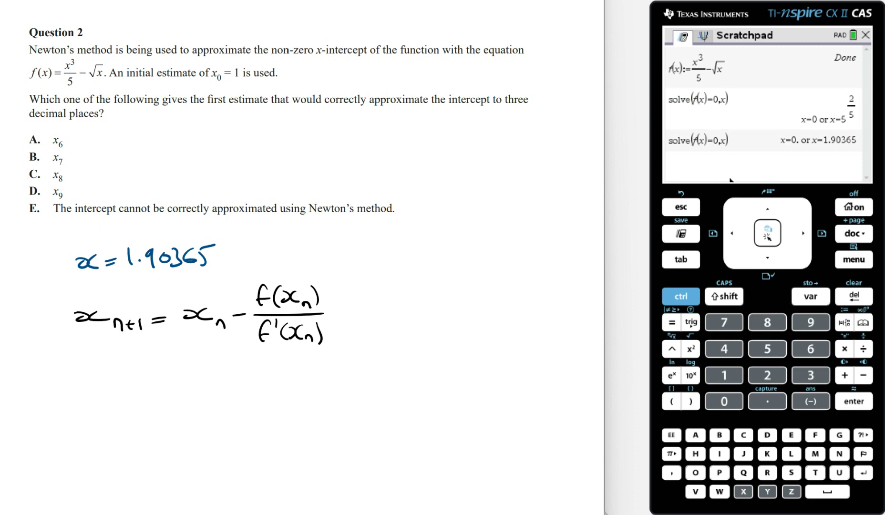
Handwrite n(x) = x − f(x)/f'(x) below the Newton formula
{"action": "left_click_drag", "start_coordinate": [97, 384], "coordinate": [117, 385]}
{"action": "mouse_move", "coordinate": [132, 373]}
{"action": "left_mouse_down"}
{"action": "mouse_move", "coordinate": [125, 381]}
{"action": "mouse_move", "coordinate": [174, 378]}
{"action": "left_mouse_up"}
{"action": "left_click_drag", "start_coordinate": [164, 385], "coordinate": [197, 386]}
{"action": "mouse_move", "coordinate": [219, 374]}
{"action": "left_mouse_down"}
{"action": "mouse_move", "coordinate": [239, 383]}
{"action": "mouse_move", "coordinate": [264, 369]}
{"action": "left_mouse_up"}
{"action": "mouse_move", "coordinate": [275, 359]}
{"action": "left_mouse_down"}
{"action": "mouse_move", "coordinate": [272, 380]}
{"action": "mouse_move", "coordinate": [282, 376]}
{"action": "left_mouse_up"}
{"action": "mouse_move", "coordinate": [290, 365]}
{"action": "left_mouse_down"}
{"action": "mouse_move", "coordinate": [283, 377]}
{"action": "mouse_move", "coordinate": [303, 382]}
{"action": "left_mouse_up"}
{"action": "mouse_move", "coordinate": [262, 392]}
{"action": "left_mouse_down"}
{"action": "mouse_move", "coordinate": [254, 406]}
{"action": "mouse_move", "coordinate": [264, 399]}
{"action": "left_mouse_up"}
{"action": "left_click_drag", "start_coordinate": [273, 387], "coordinate": [278, 406]}
{"action": "left_click_drag", "start_coordinate": [283, 393], "coordinate": [285, 406]}
{"action": "left_click_drag", "start_coordinate": [298, 386], "coordinate": [303, 408]}
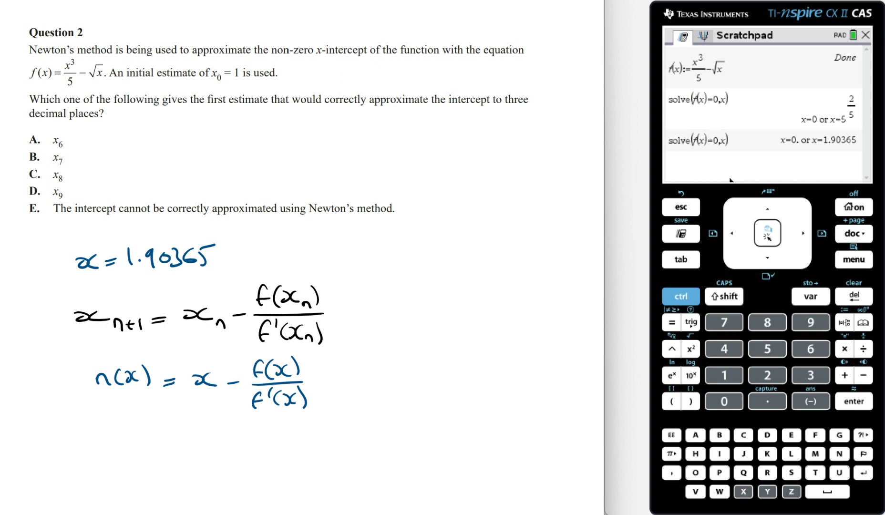
Handwrite the six nested iterations n(n(n(n(n(n(1)))))) below the n(x) line
{"action": "mouse_move", "coordinate": [93, 449]}
{"action": "left_mouse_down"}
{"action": "mouse_move", "coordinate": [228, 447]}
{"action": "mouse_move", "coordinate": [243, 438]}
{"action": "mouse_move", "coordinate": [262, 451]}
{"action": "mouse_move", "coordinate": [328, 451]}
{"action": "left_mouse_up"}
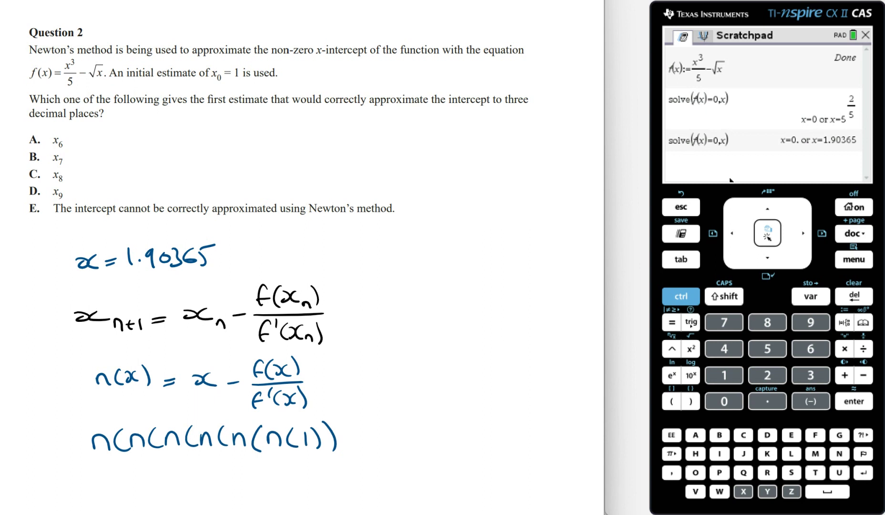
{"action": "left_click_drag", "start_coordinate": [335, 421], "coordinate": [338, 450]}
{"action": "mouse_move", "coordinate": [346, 420]}
{"action": "left_mouse_down"}
{"action": "mouse_move", "coordinate": [348, 449]}
{"action": "mouse_move", "coordinate": [371, 450]}
{"action": "left_mouse_up"}
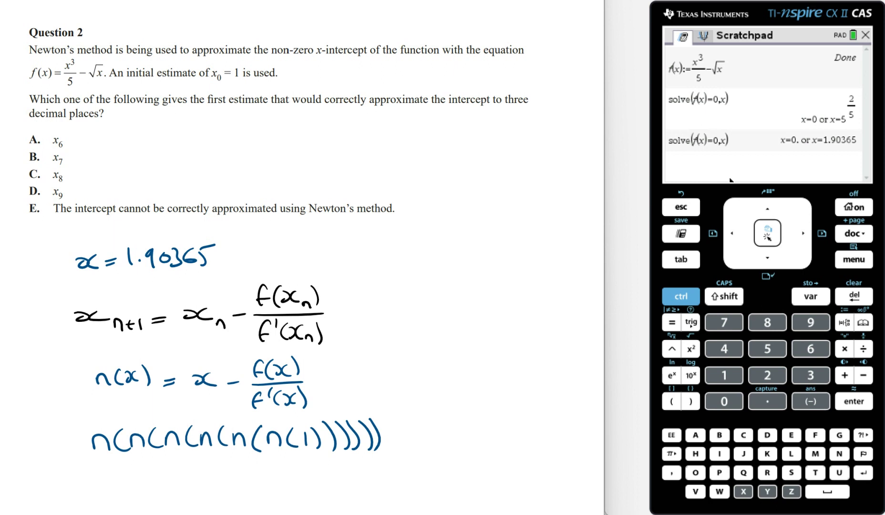
Define n(x):=x−f(x)/(d/dx(f(x))) and evaluate n(n(n(n(n(n(1.0)))))), giving 1.96017
{"action": "type", "text": "n(x):=x-f(x)/d/dx(f(x))"}
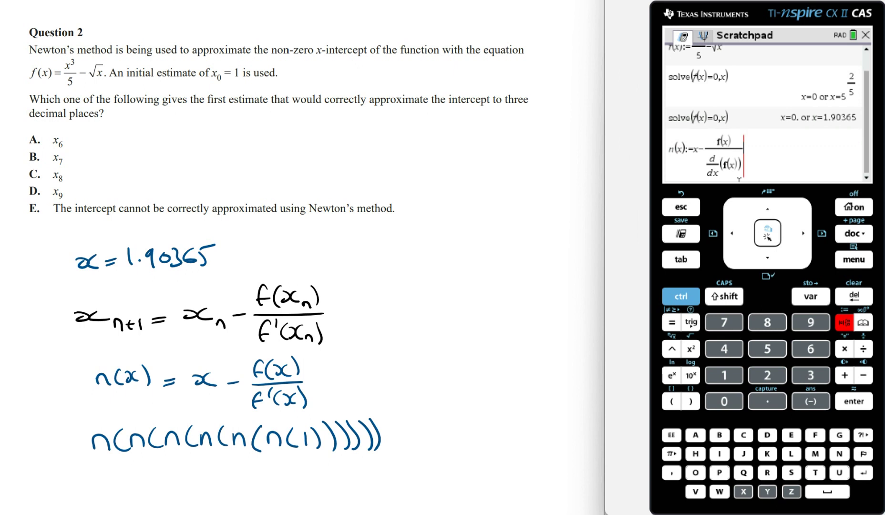
{"action": "key", "text": "Return"}
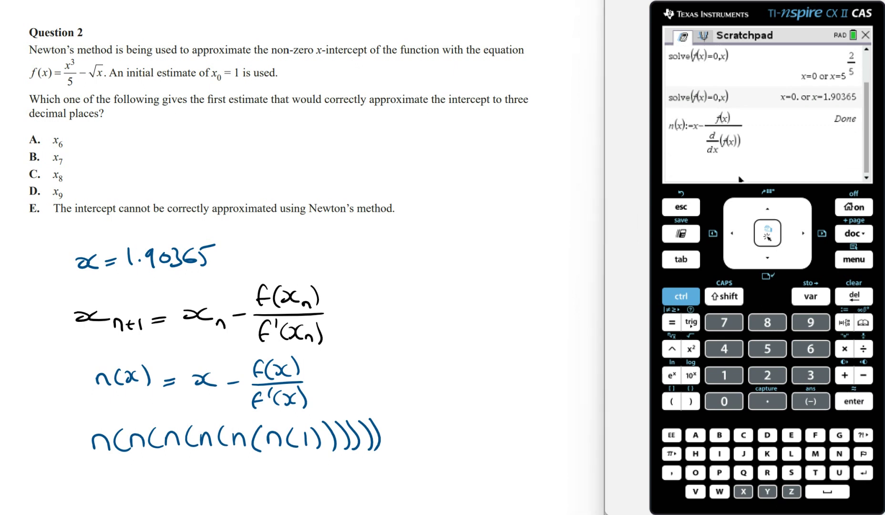
{"action": "type", "text": "n"}
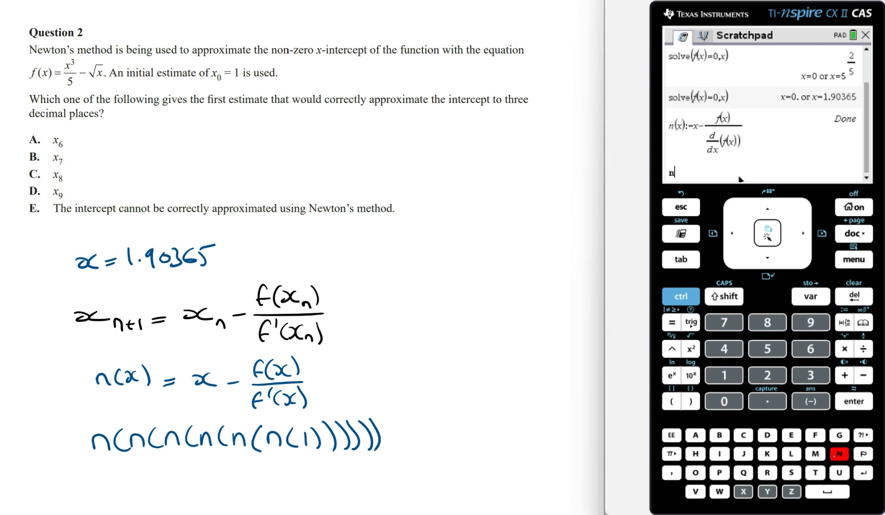
{"action": "type", "text": "(n(n(n(n(n(1.0"}
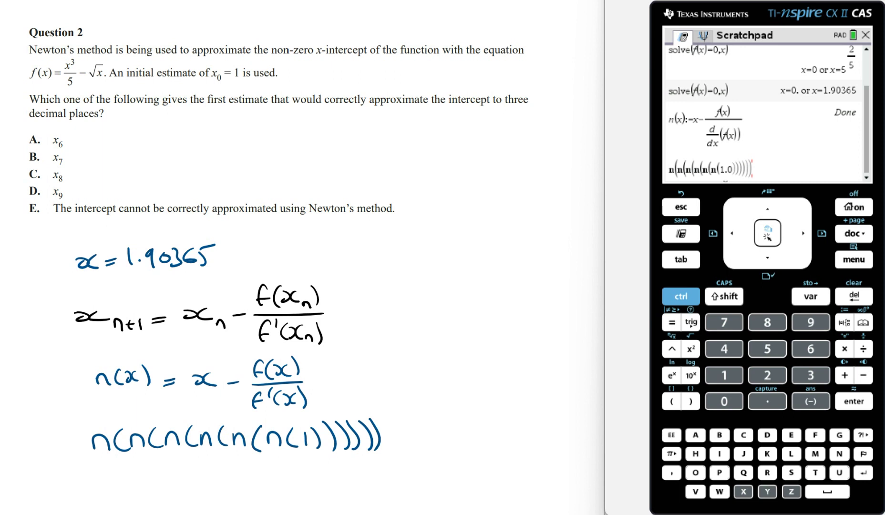
{"action": "left_click", "coordinate": [850, 402]}
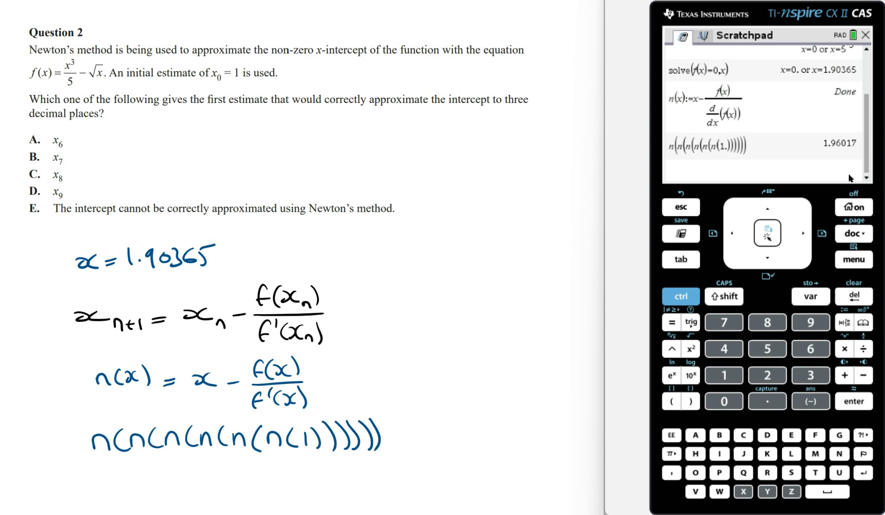
Apply n to the previous answer twice, giving 1.90564 and then 1.90366
{"action": "type", "text": "n("}
{"action": "key", "text": "Up"}
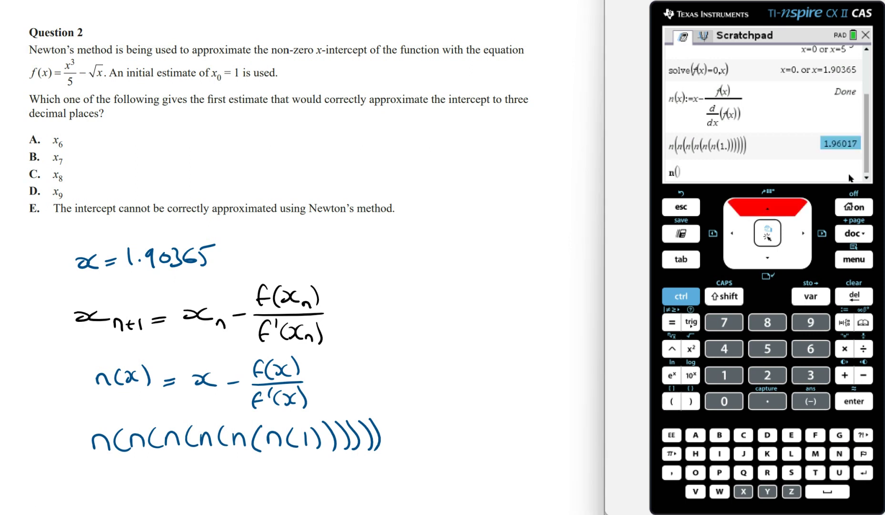
{"action": "key", "text": "Return"}
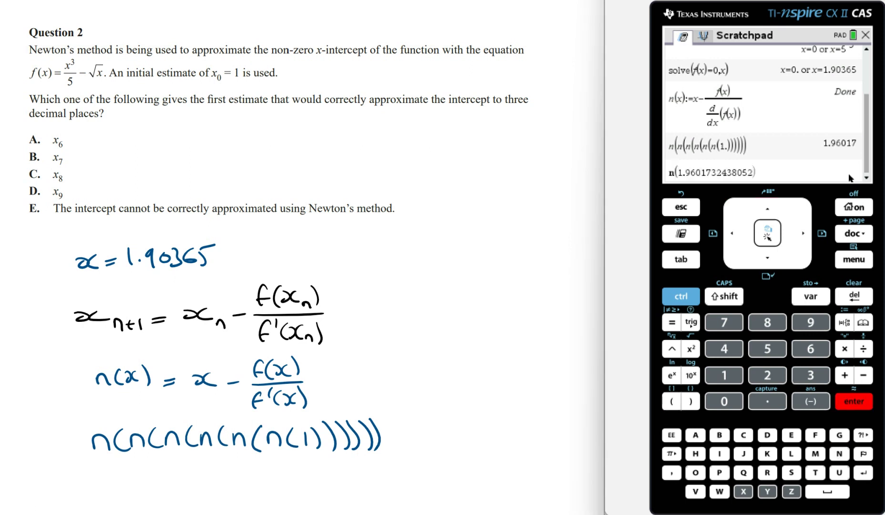
{"action": "key", "text": "Return"}
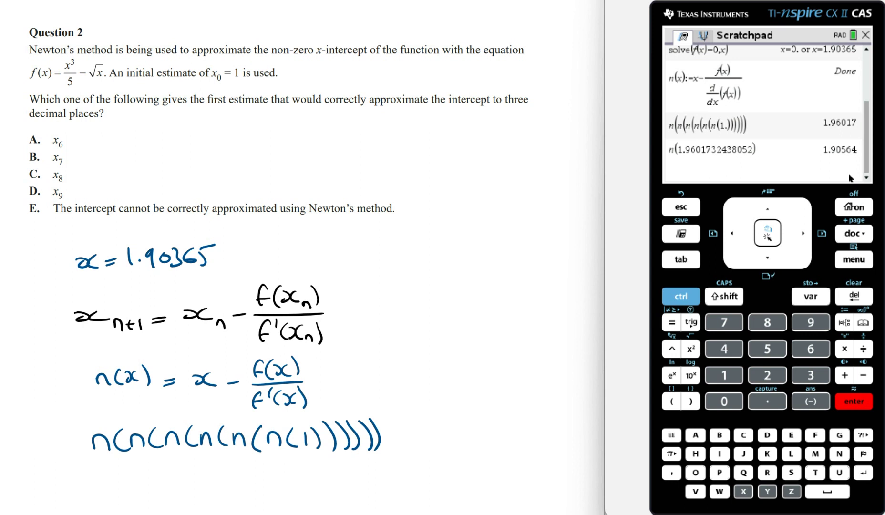
{"action": "type", "text": "n("}
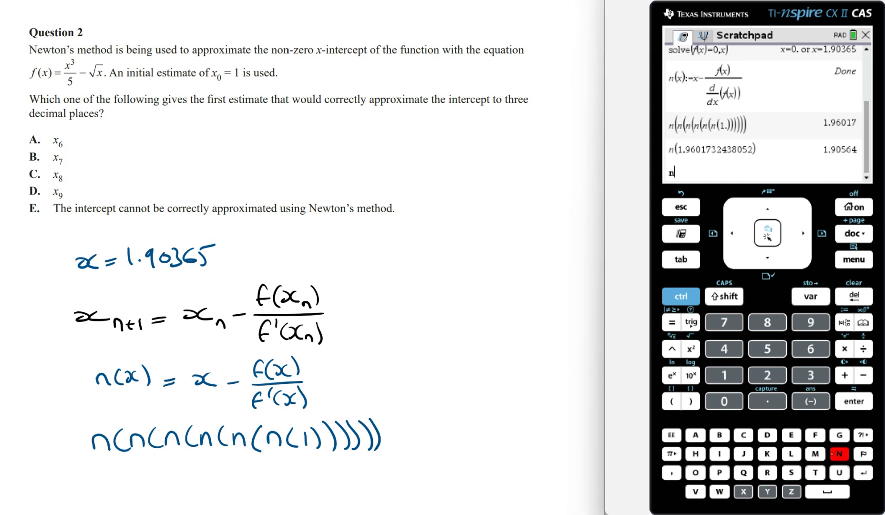
{"action": "key", "text": "Up"}
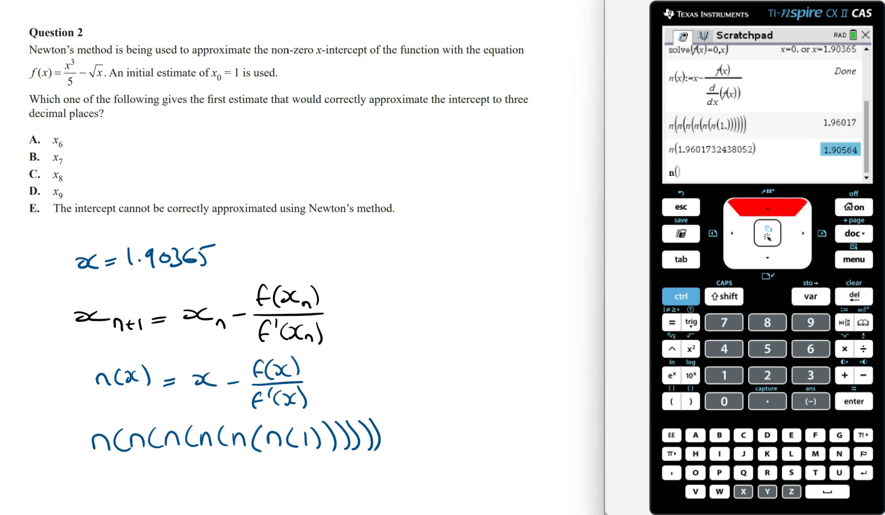
{"action": "key", "text": "Return"}
{"action": "key", "text": "Return"}
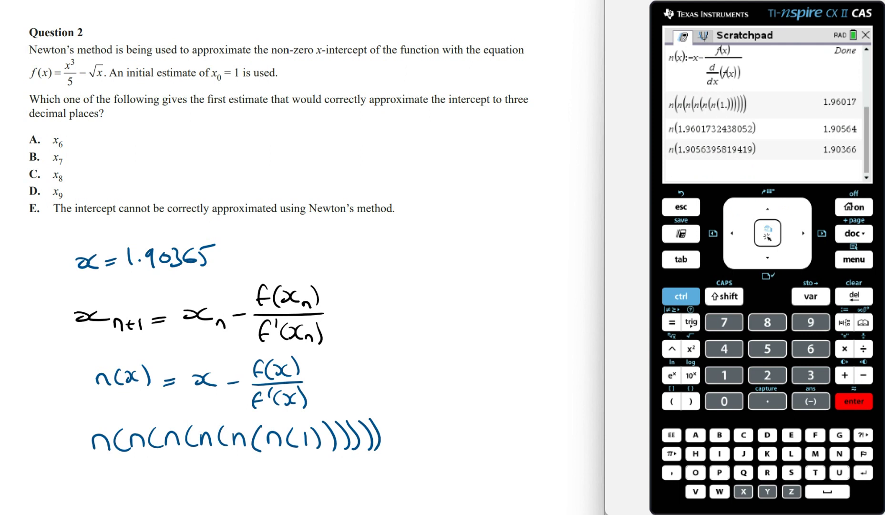